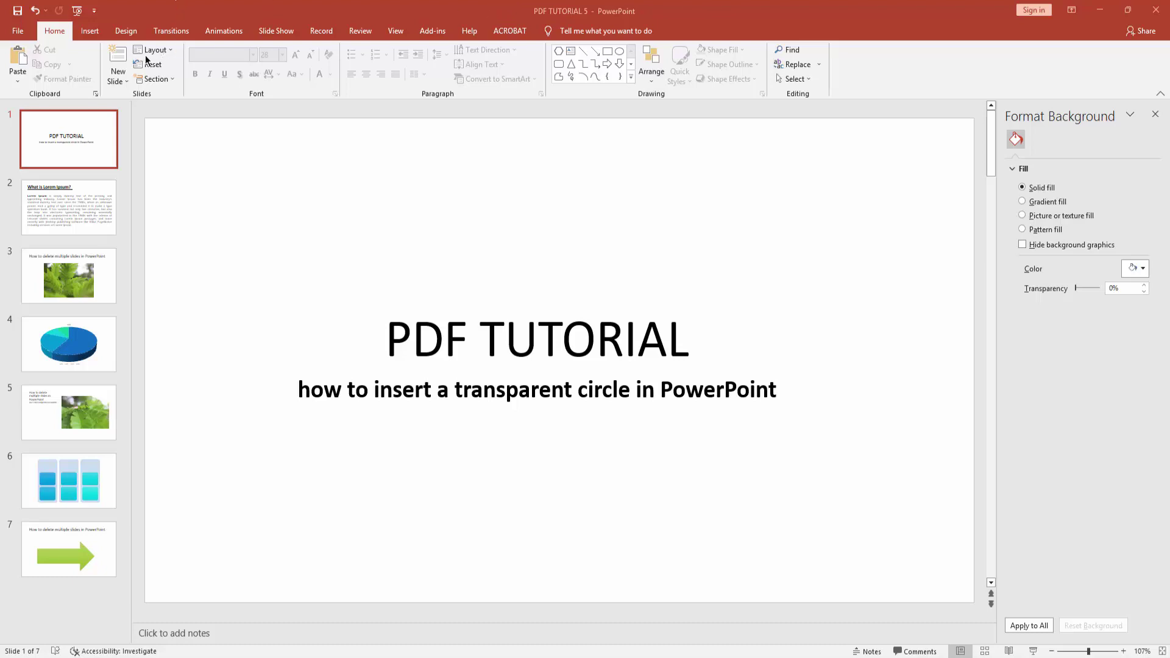
# - Insert a Blank-layout slide as slide 2, right after the title slide
pyautogui.click(125, 83)
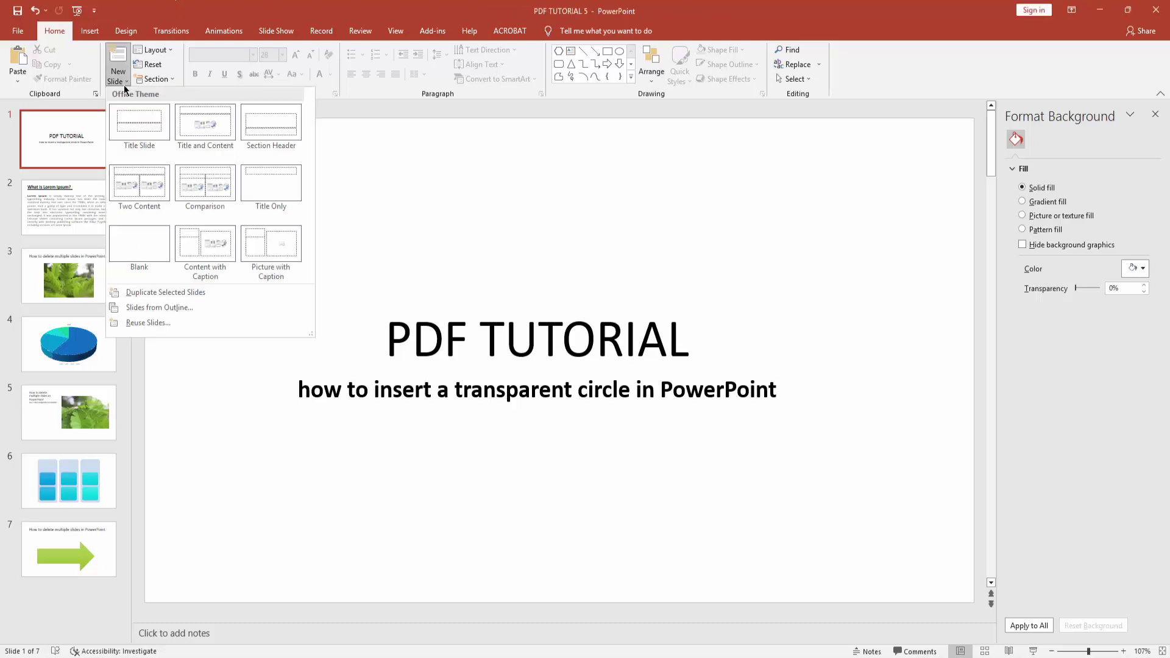
pyautogui.click(154, 239)
pyautogui.click(90, 31)
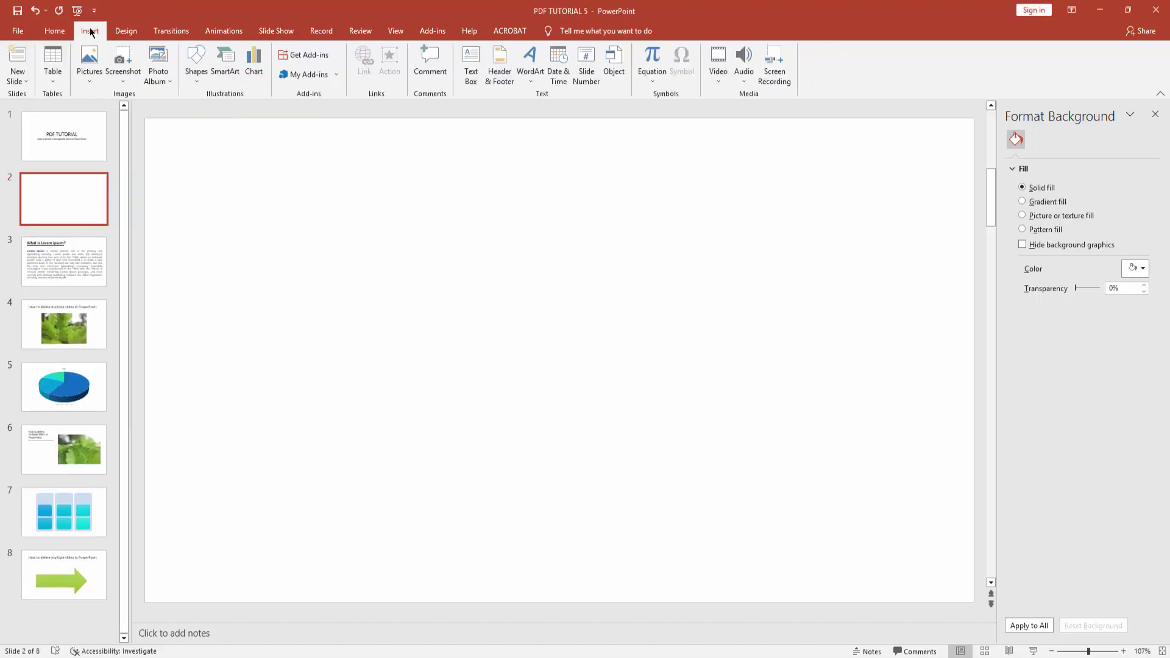
# - Draw a large oval circle on slide 2 and centre it on the slide
pyautogui.click(197, 68)
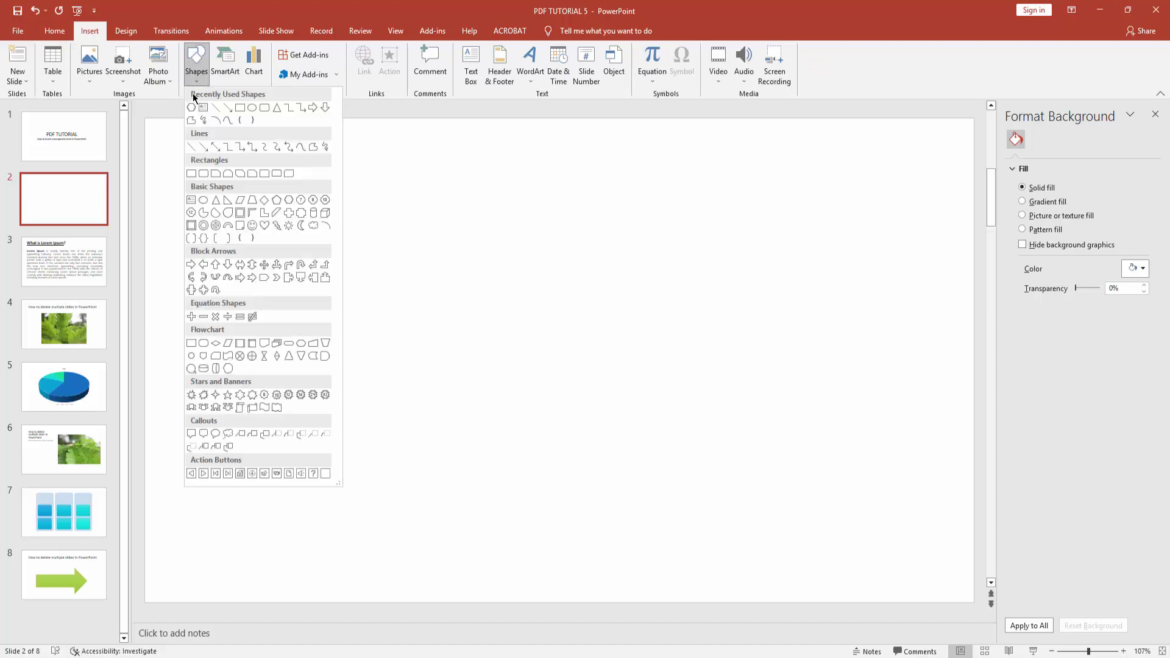
pyautogui.click(253, 108)
pyautogui.moveTo(380, 212)
pyautogui.mouseDown()
pyautogui.moveTo(683, 439)
pyautogui.moveTo(710, 512)
pyautogui.mouseUp()
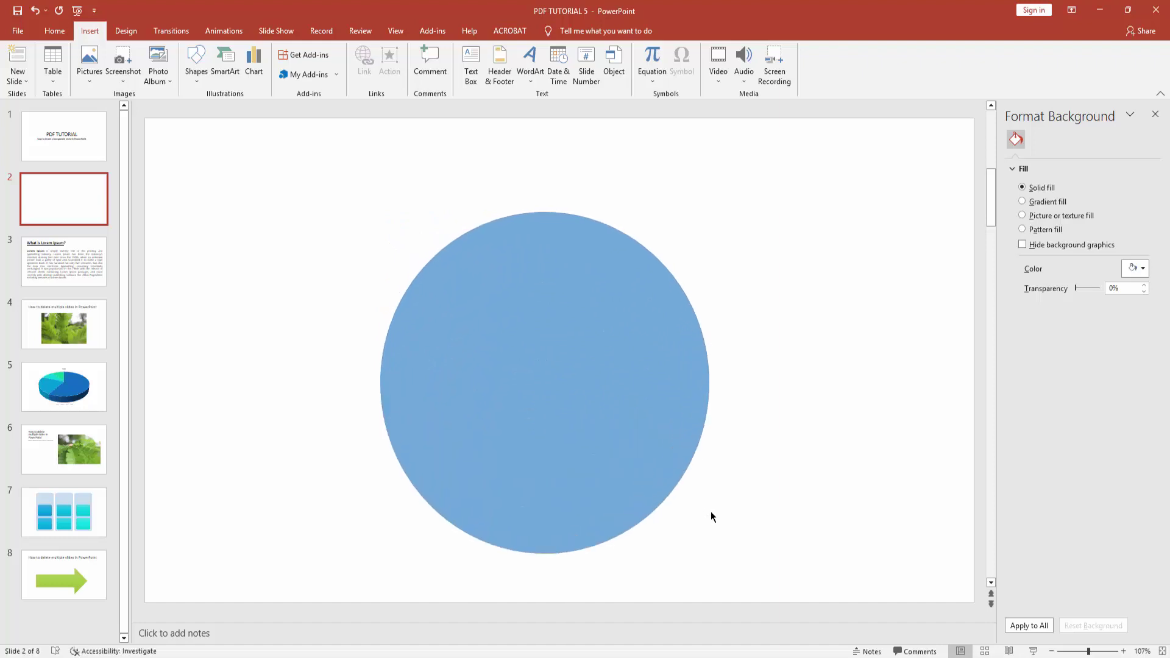
pyautogui.moveTo(638, 422); pyautogui.dragTo(632, 393)
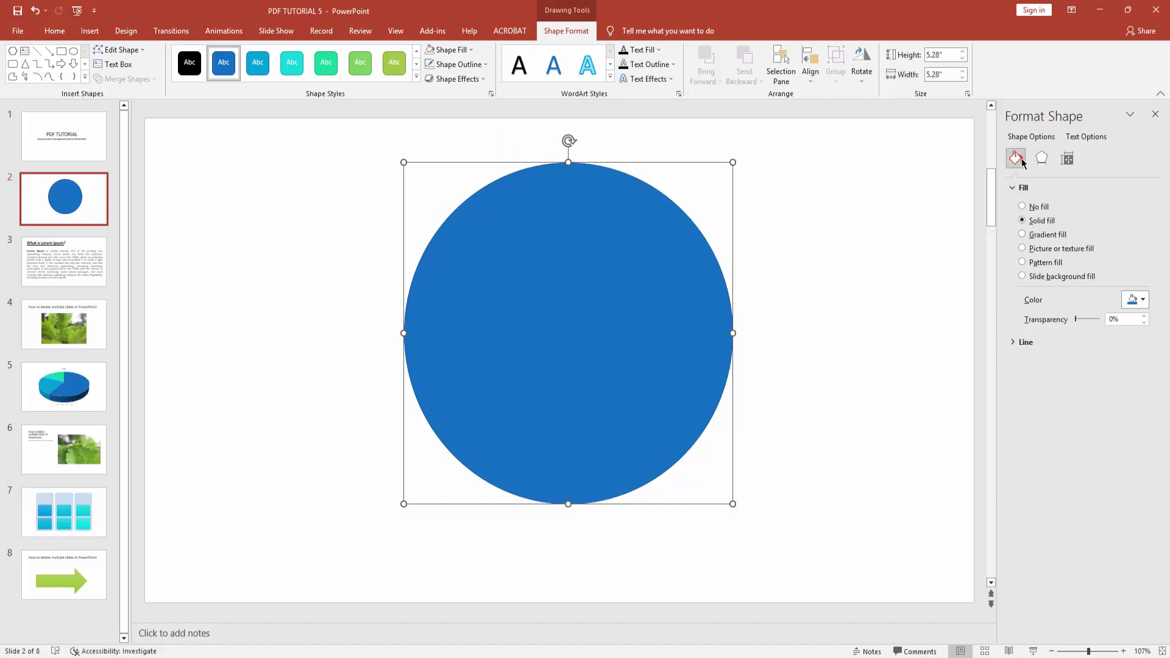
# - Set the circle's fill transparency to 84%
pyautogui.click(1014, 189)
pyautogui.moveTo(1077, 320); pyautogui.dragTo(1099, 328)
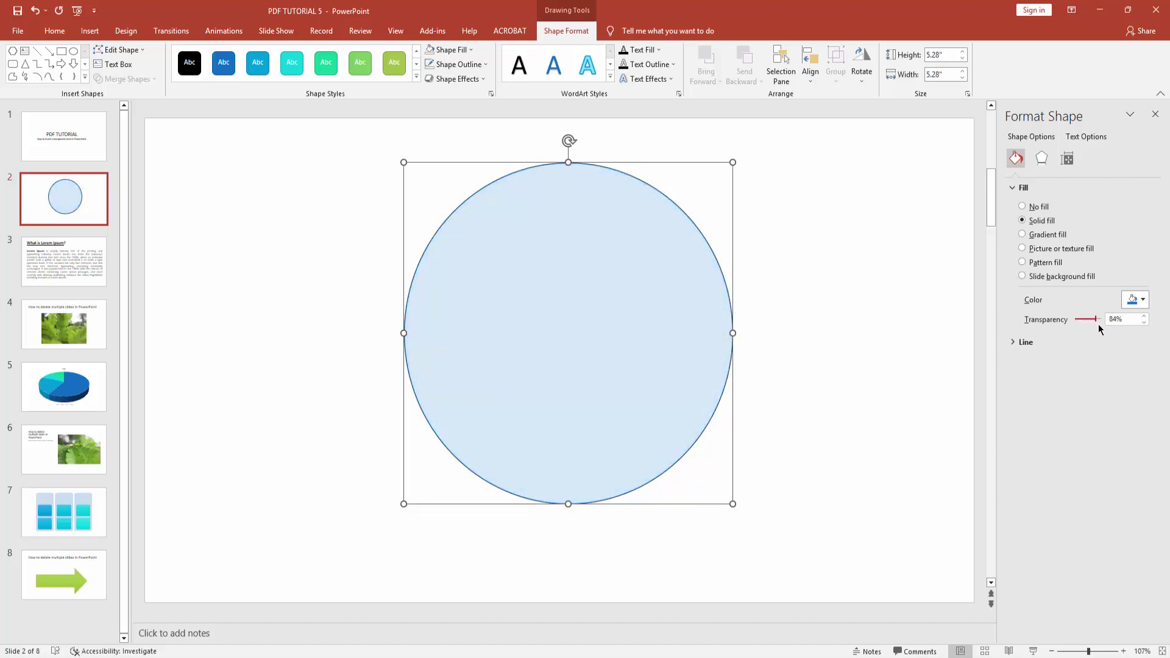
# - Return to slide 2 and nudge the pale circle slightly down and left
pyautogui.click(929, 326)
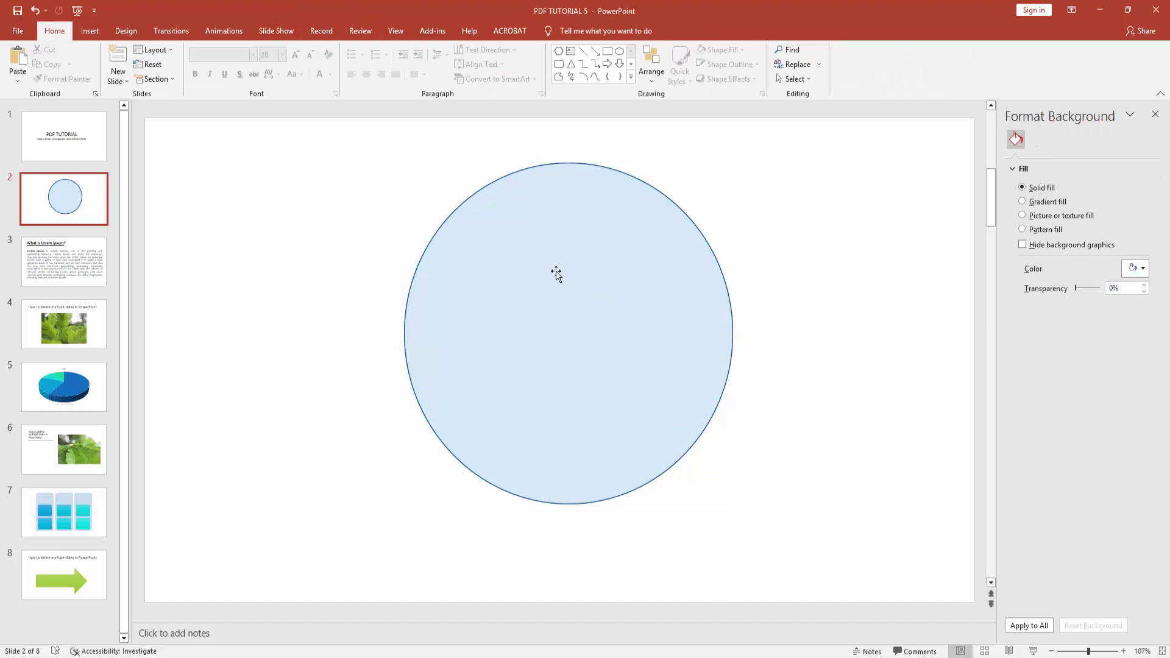
pyautogui.click(89, 161)
pyautogui.press('Down')
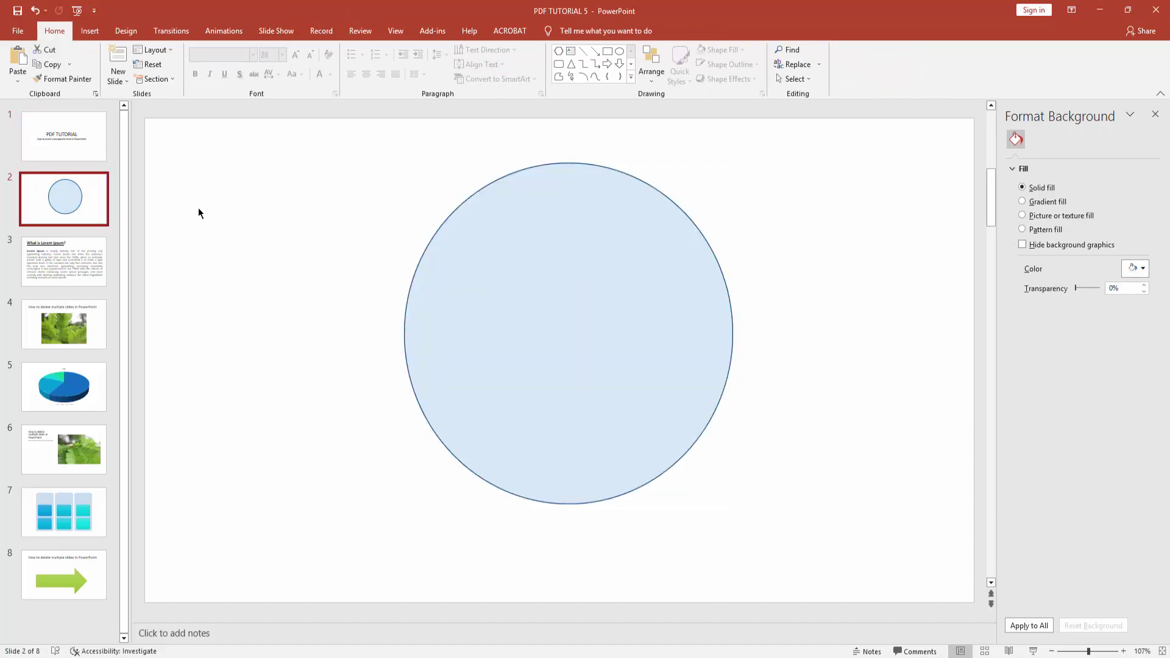
pyautogui.moveTo(607, 317); pyautogui.dragTo(599, 332)
pyautogui.click(220, 212)
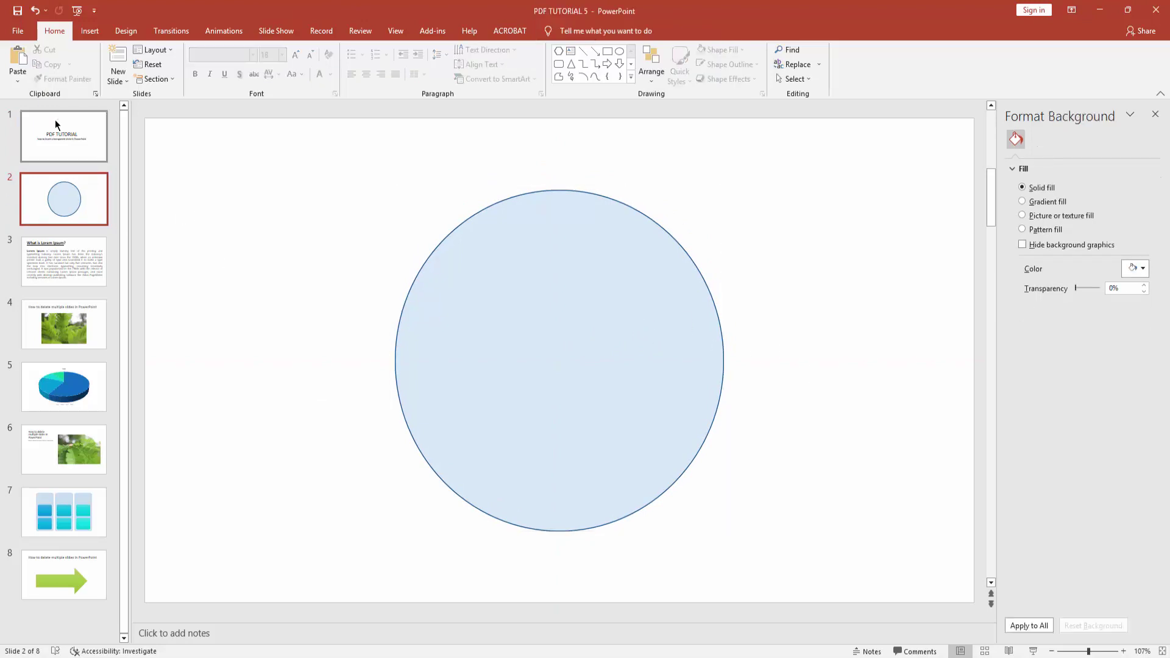
pyautogui.click(89, 31)
# - Draw a large rectangle covering most of slide 2 and the circle
pyautogui.click(198, 72)
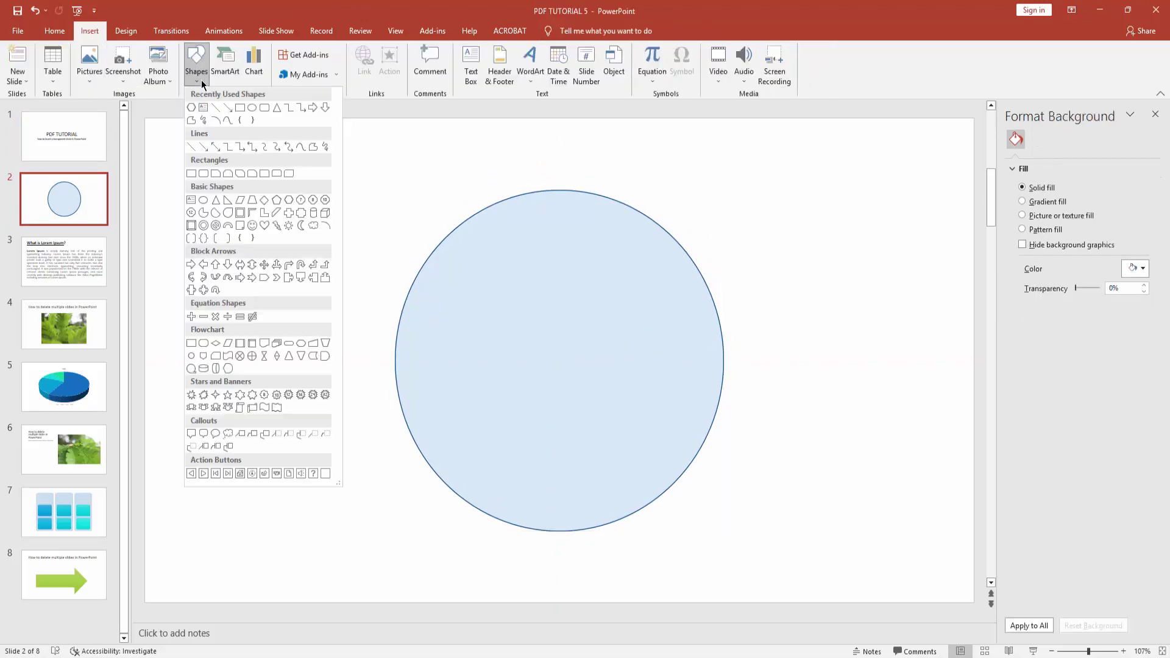
pyautogui.click(241, 110)
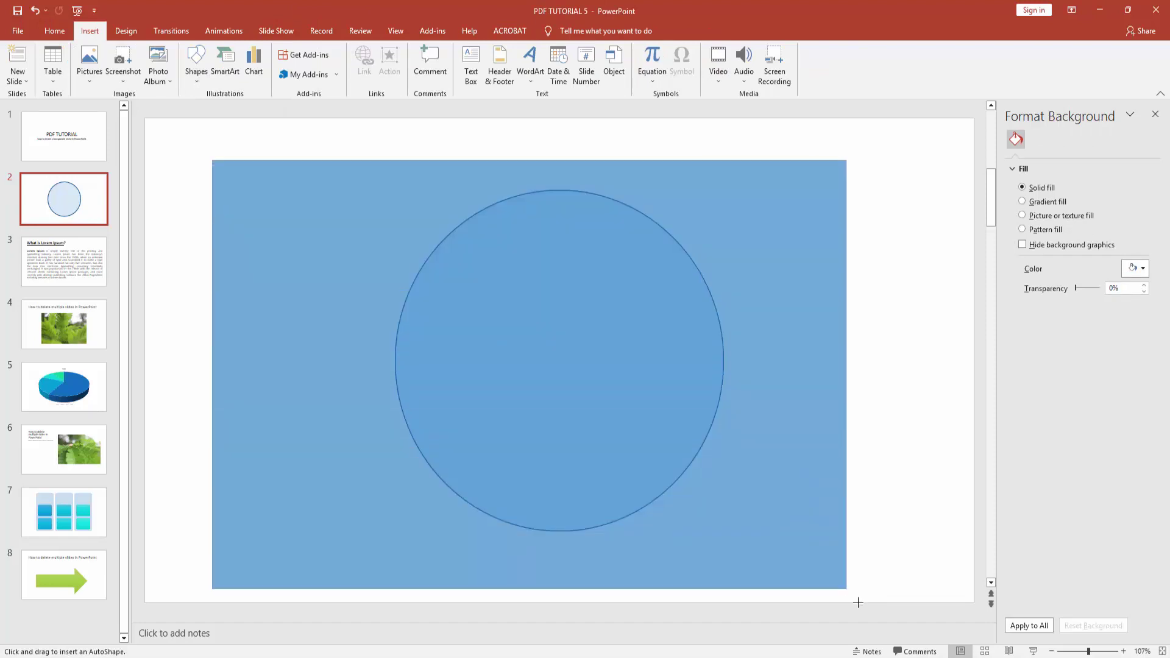
pyautogui.moveTo(212, 159); pyautogui.dragTo(877, 590)
# - Fill the rectangle green and send it backward behind the circle
pyautogui.click(471, 50)
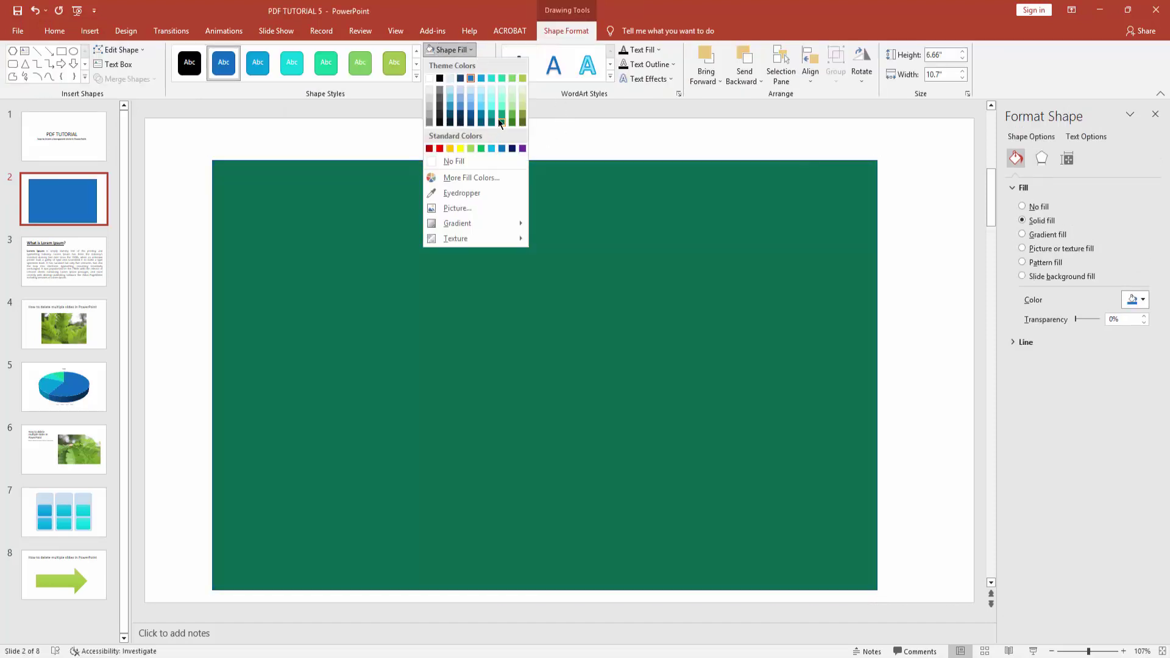
pyautogui.click(498, 118)
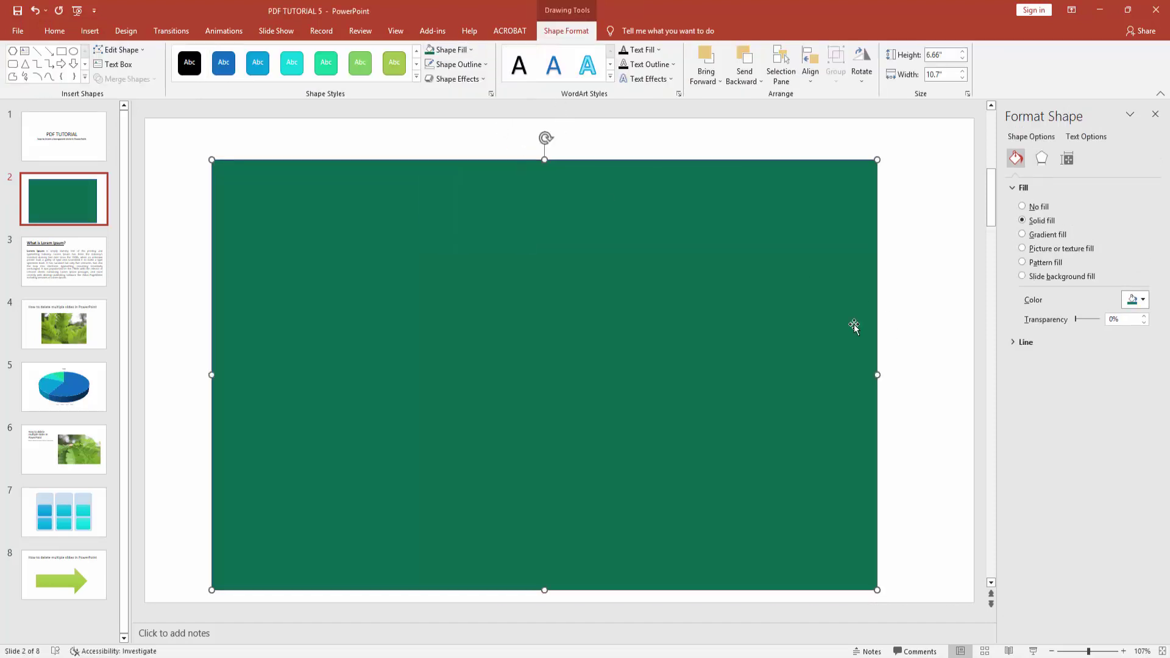
pyautogui.click(751, 59)
# - Try several theme fills on the circle, settle on a pale whitish one, then show slide 1
pyautogui.click(561, 320)
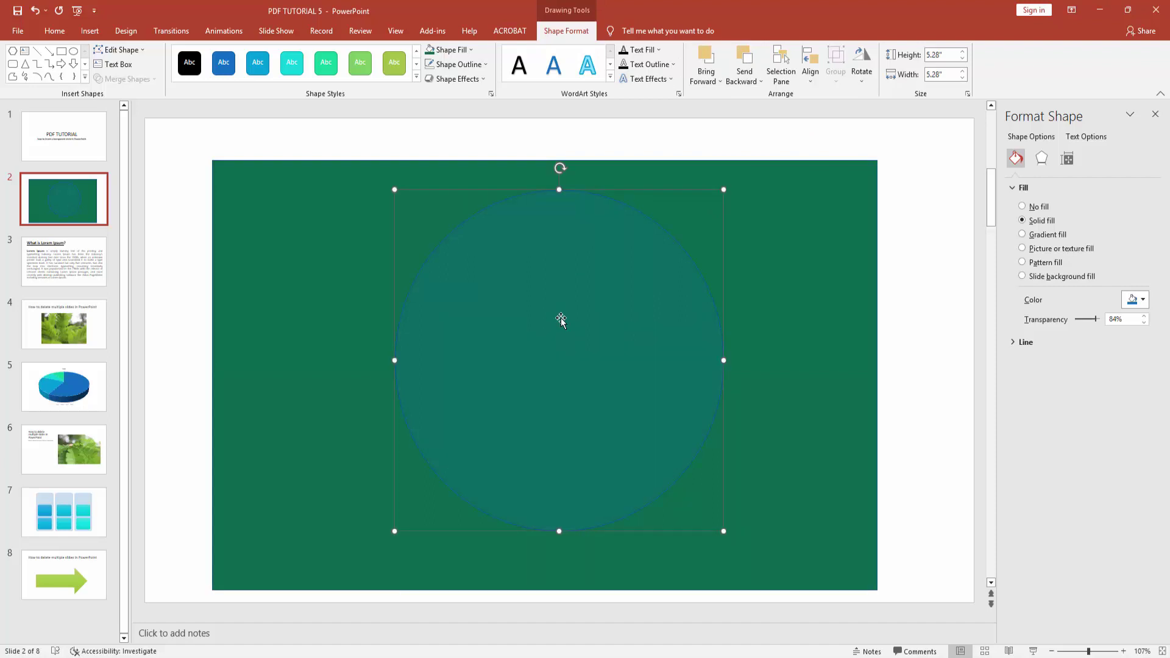
pyautogui.click(457, 50)
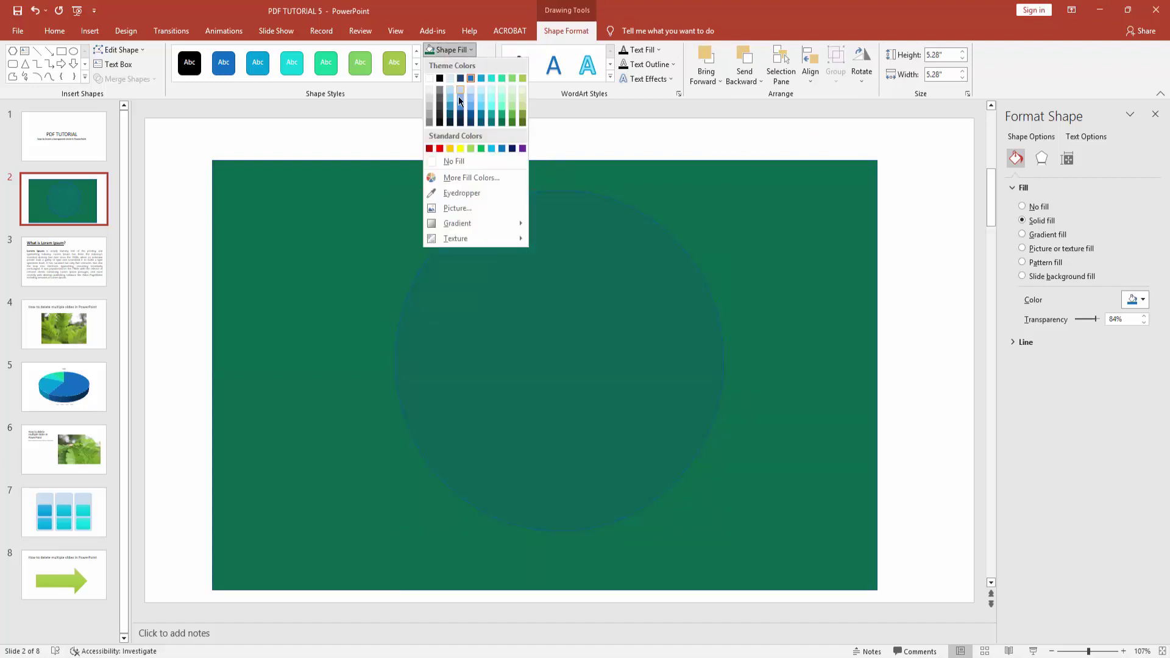
pyautogui.click(479, 95)
pyautogui.click(453, 49)
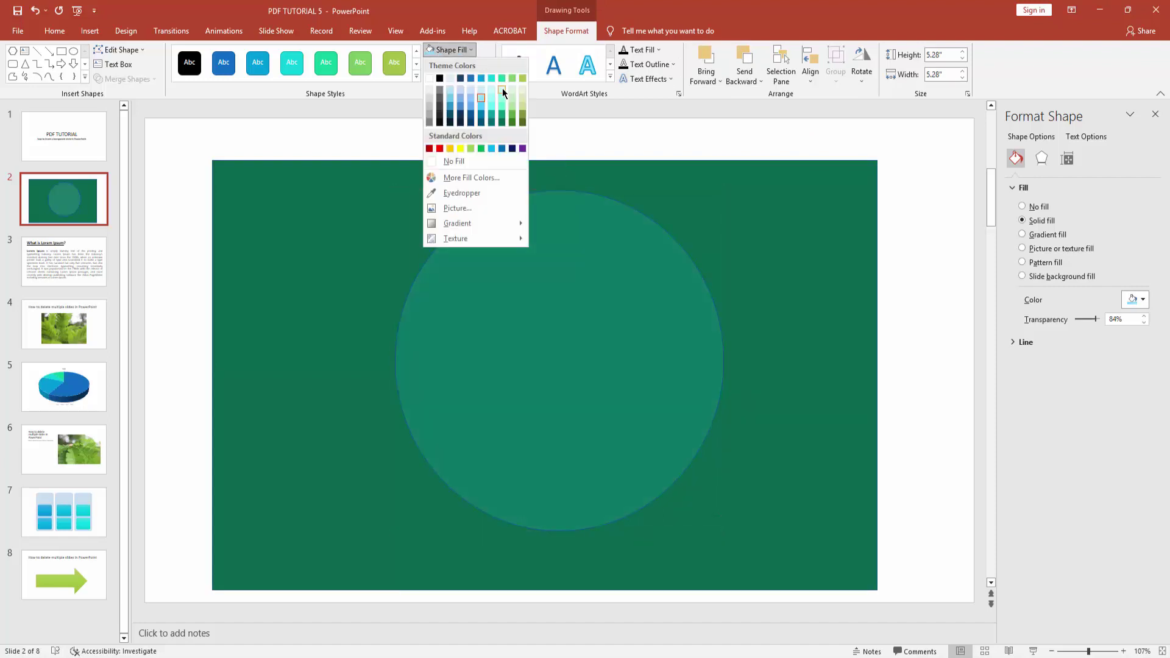
pyautogui.click(504, 88)
pyautogui.click(472, 56)
pyautogui.click(471, 106)
pyautogui.click(86, 133)
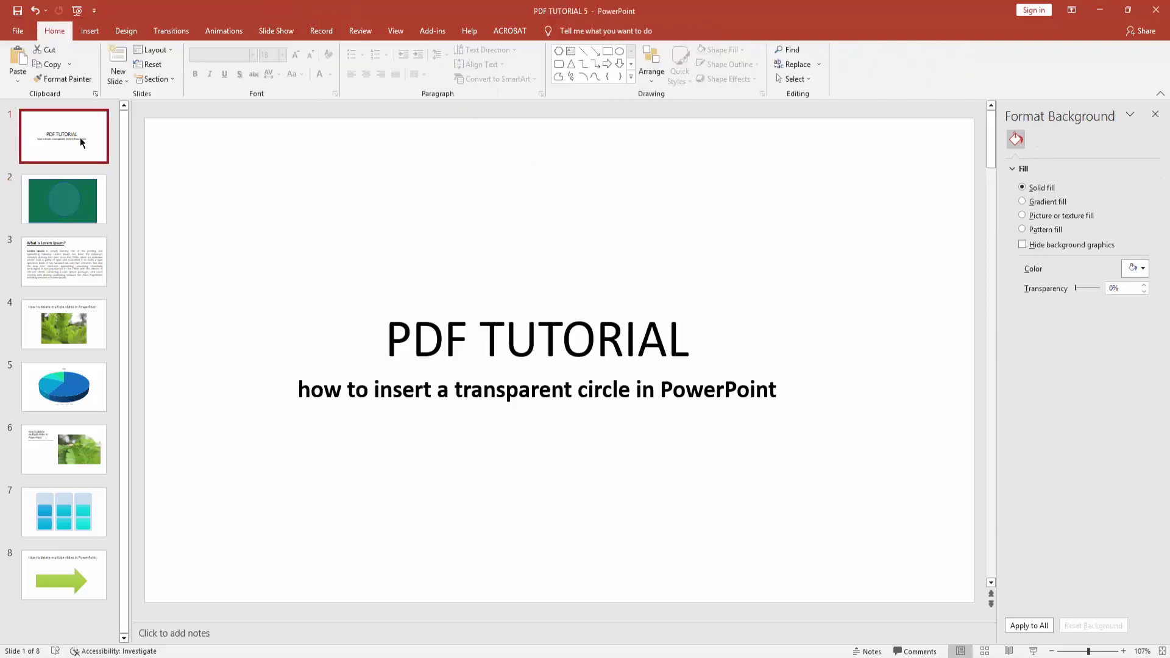